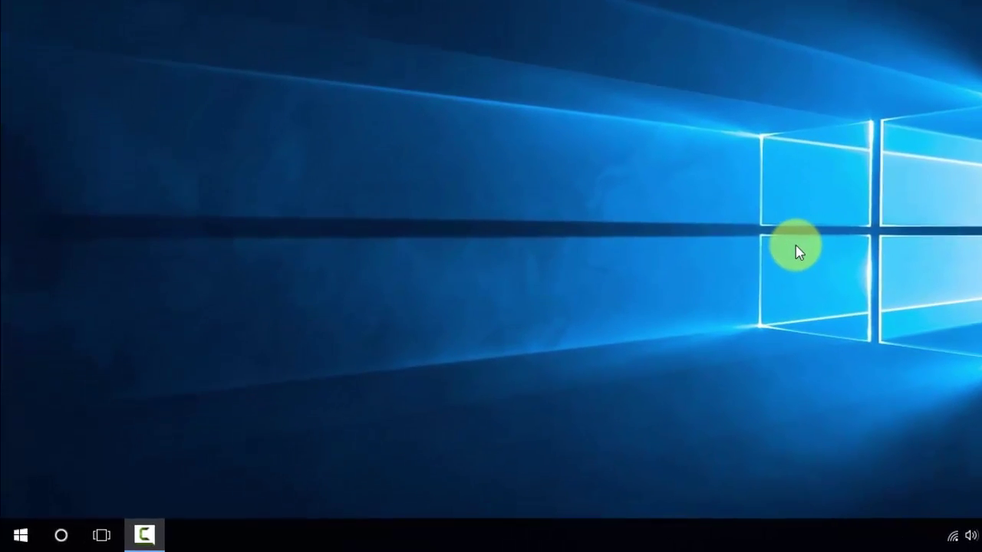
# Step: Launch the Edit group policy app from a Start menu search for 'group'
pyautogui.press('super')
pyautogui.write('g')
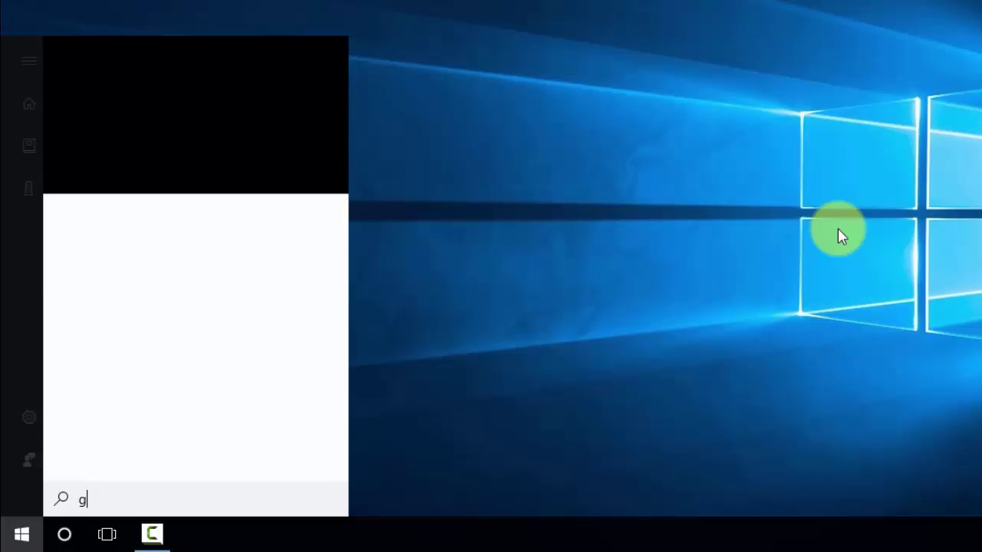
pyautogui.write('roup')
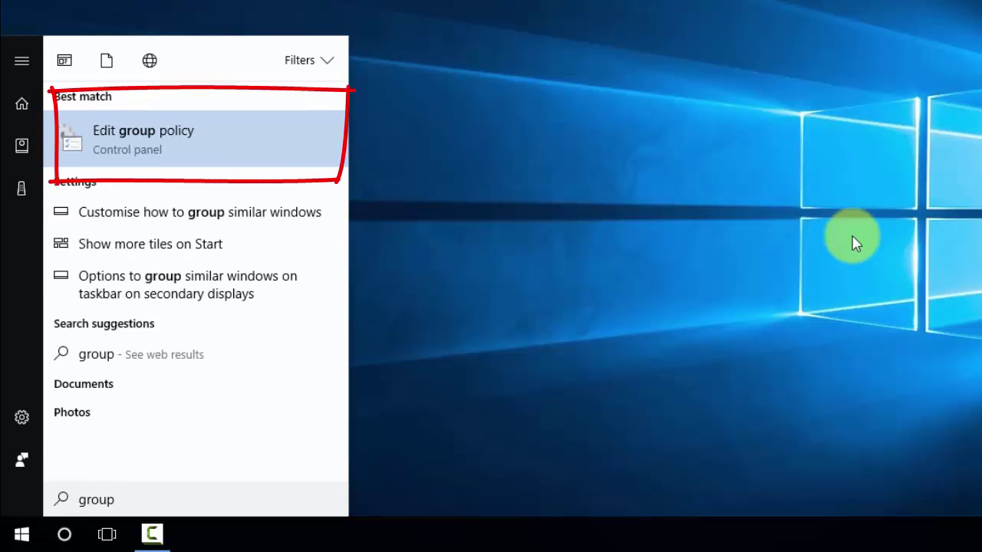
pyautogui.click(380, 158)
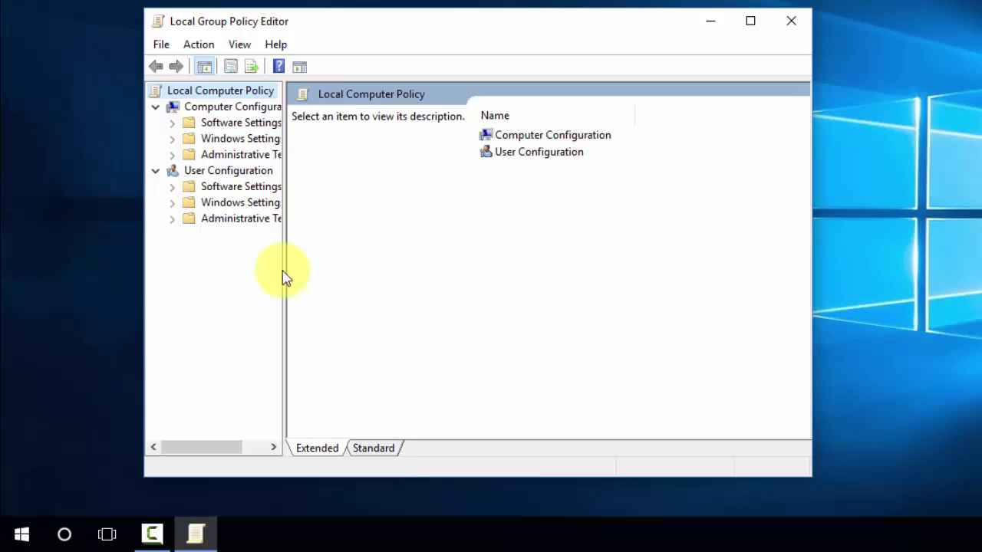
# Step: Browse to User Configuration > Administrative Templates > Control Panel, widening the panes to show policy states
pyautogui.moveTo(284, 278); pyautogui.dragTo(356, 286)
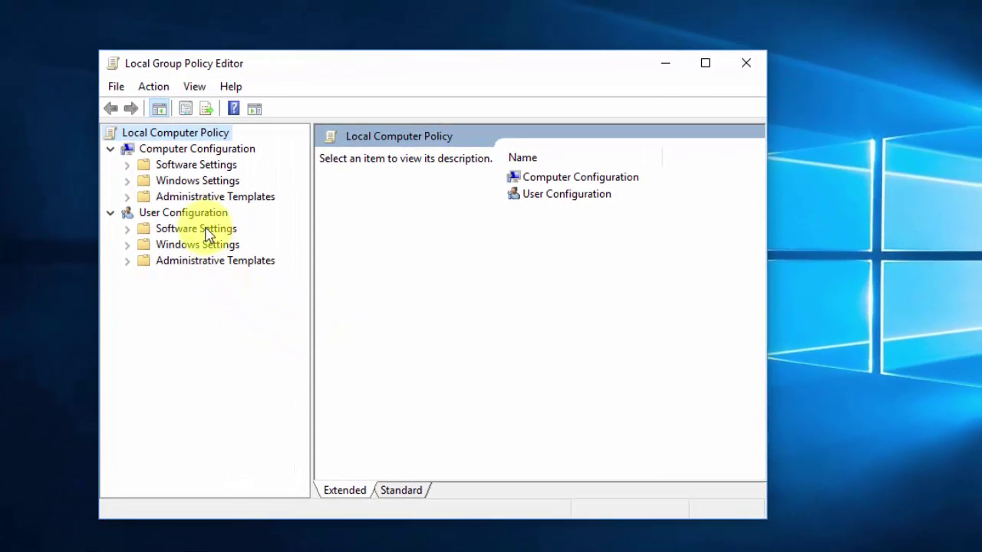
pyautogui.click(173, 214)
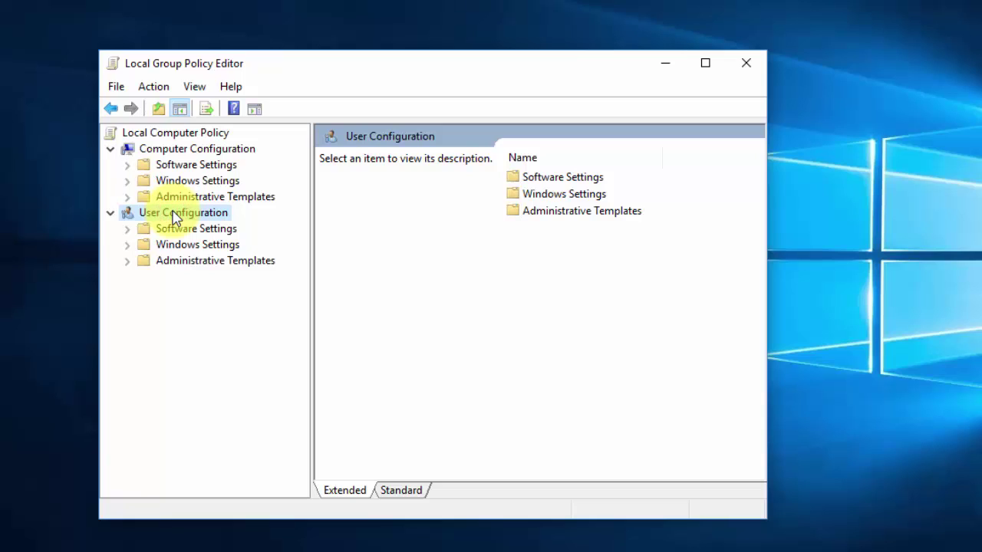
pyautogui.click(127, 261)
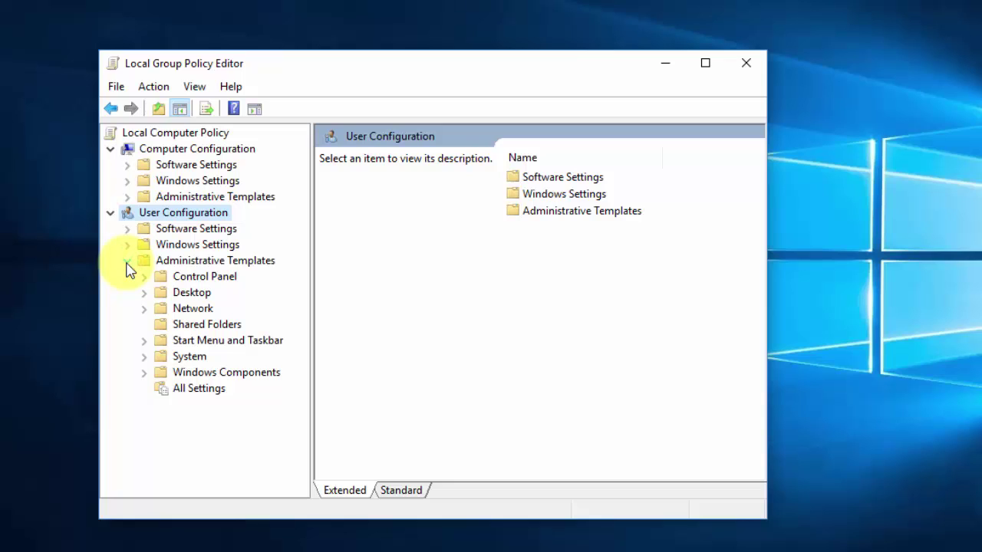
pyautogui.click(189, 281)
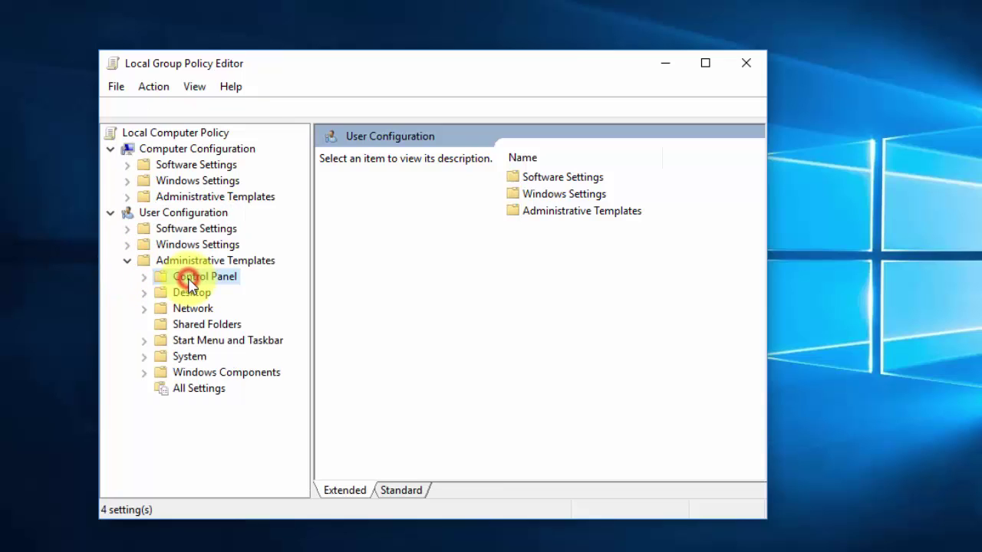
pyautogui.moveTo(767, 383); pyautogui.dragTo(970, 393)
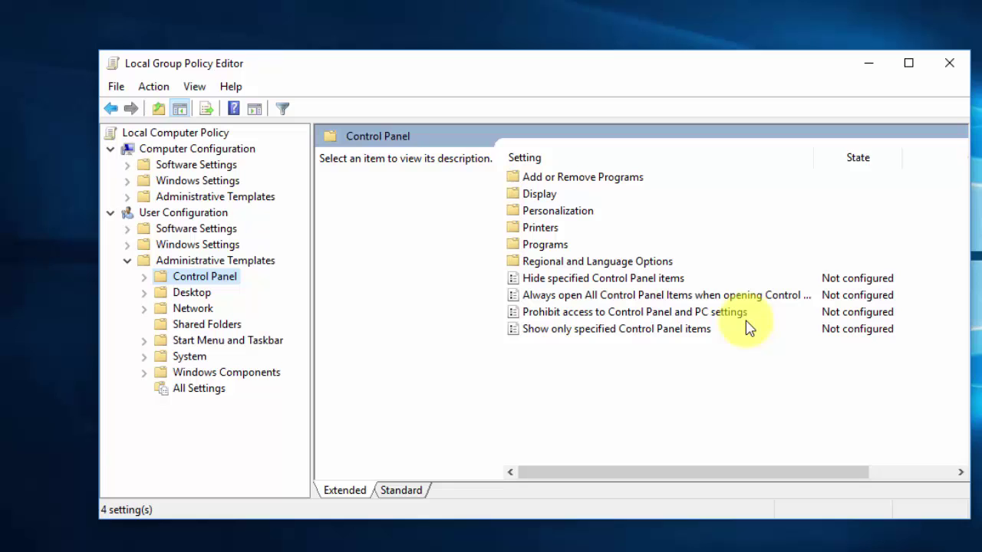
# Step: Set 'Prohibit access to Control Panel and PC settings' to Enabled and apply it
pyautogui.doubleClick(584, 313)
pyautogui.moveTo(338, 7); pyautogui.dragTo(478, 28)
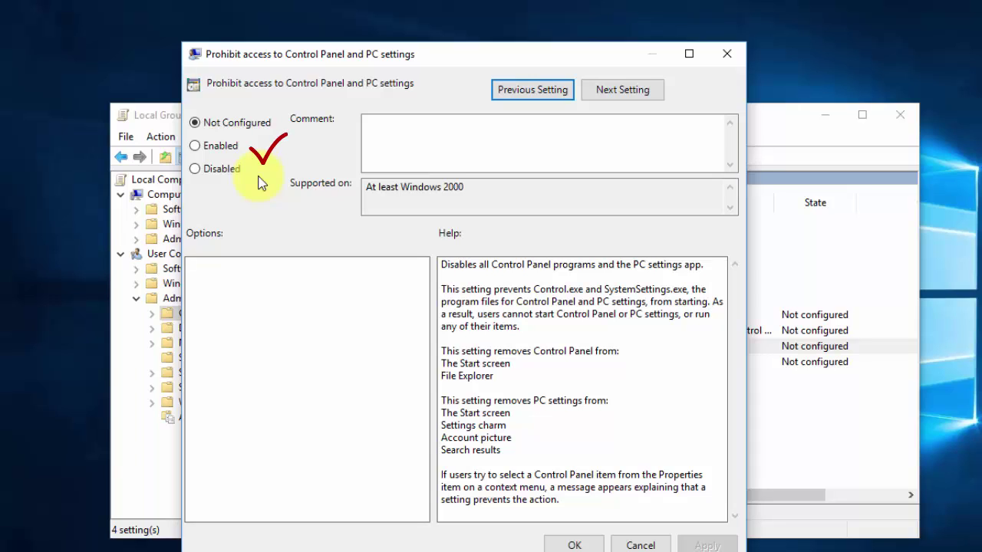
pyautogui.click(196, 145)
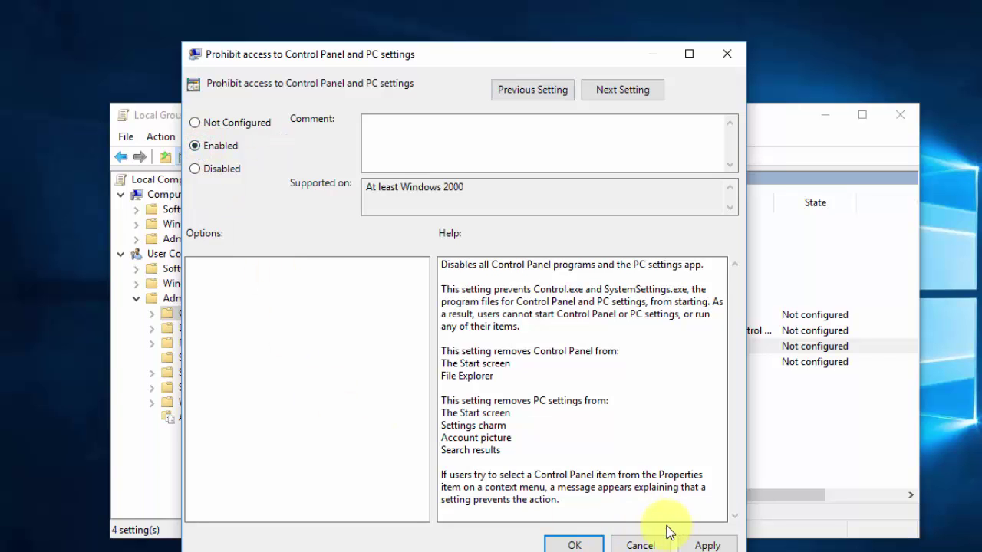
pyautogui.click(701, 544)
pyautogui.click(573, 546)
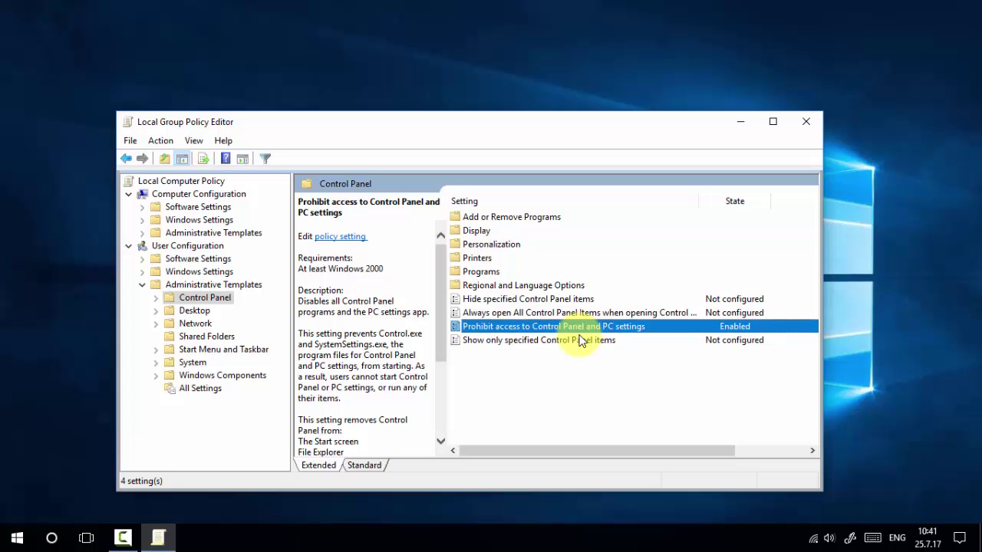
pyautogui.press('super')
pyautogui.write('set')
pyautogui.press('Return')
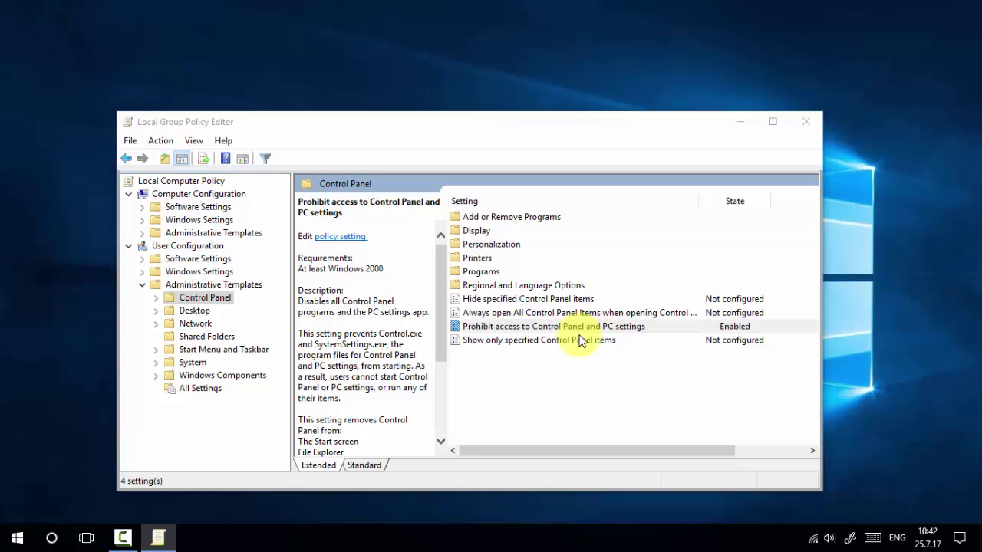
pyautogui.press('super')
pyautogui.write('control')
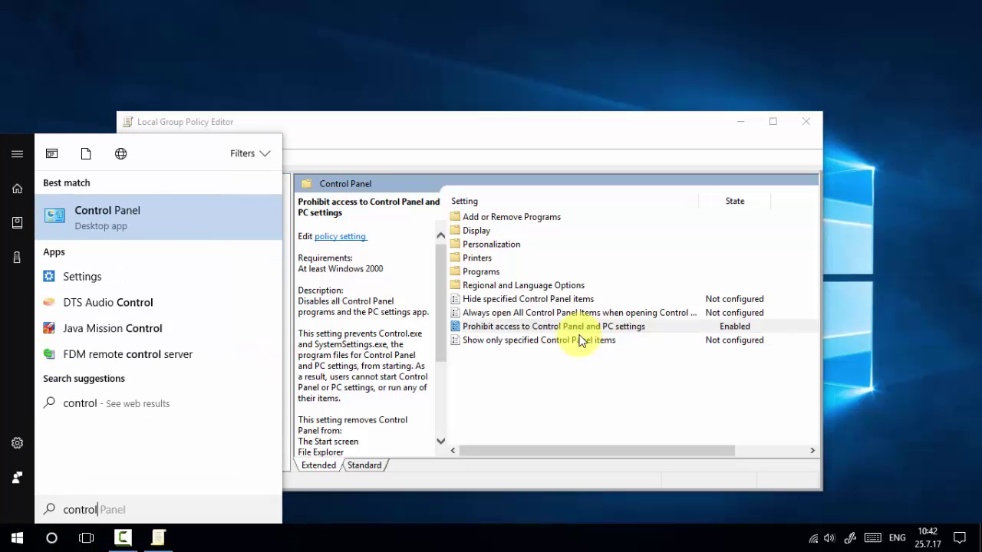
pyautogui.press('Return')
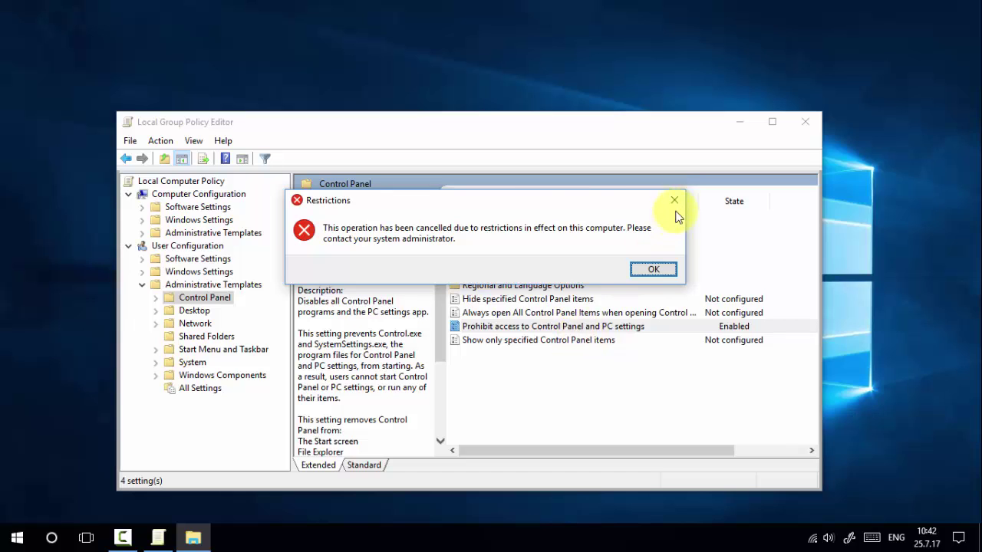
pyautogui.click(648, 270)
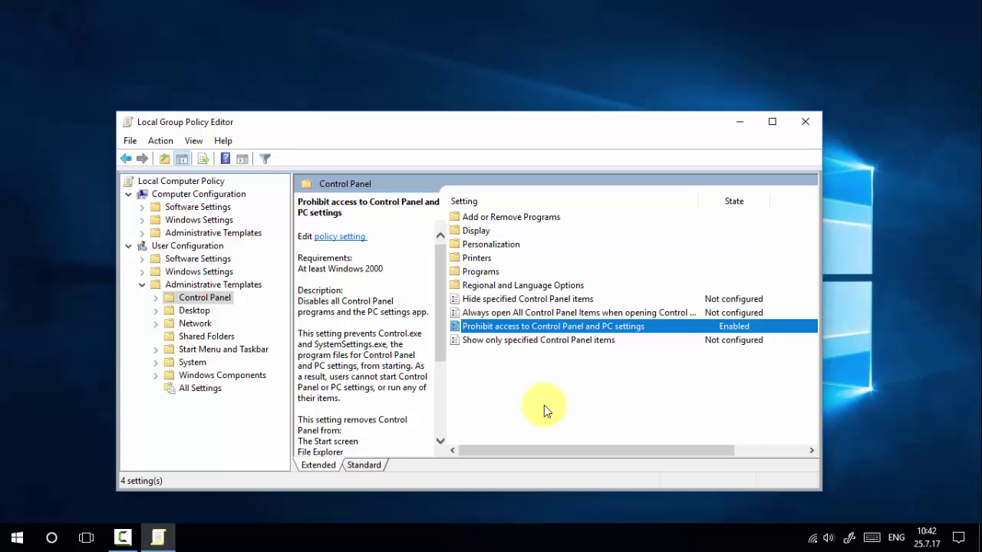
# Step: Open the Prohibit access policy's settings window, then close it without changes
pyautogui.doubleClick(510, 326)
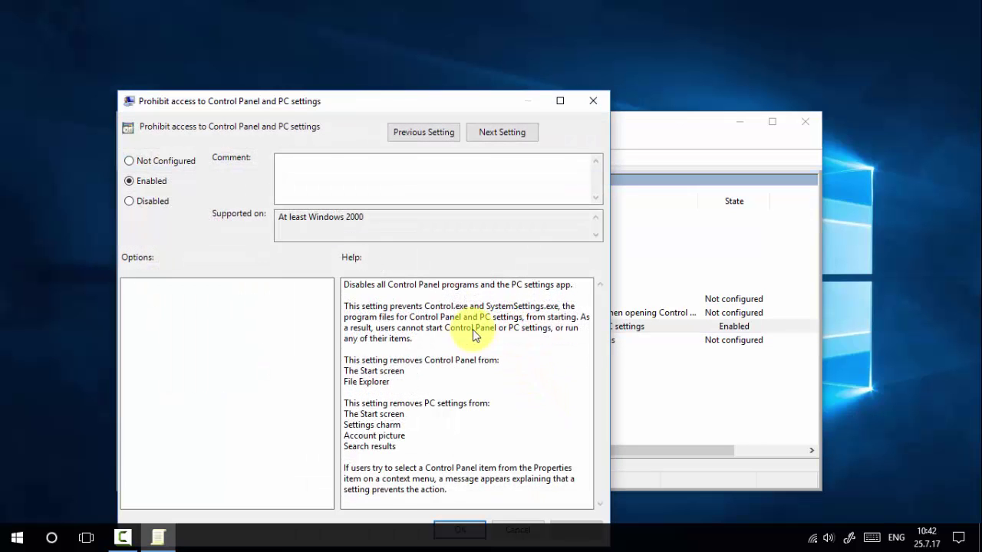
pyautogui.click(253, 111)
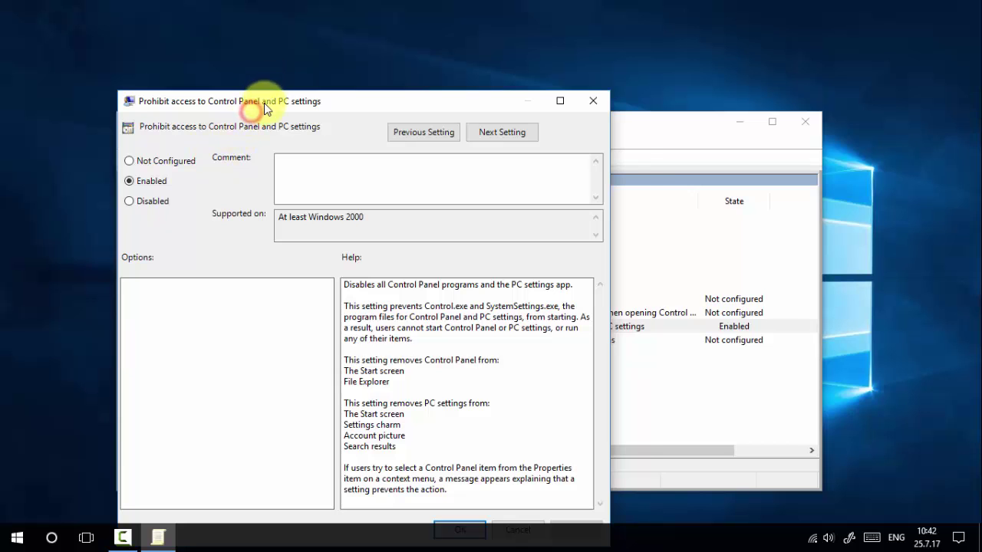
pyautogui.moveTo(264, 106); pyautogui.dragTo(307, 72)
pyautogui.click(633, 66)
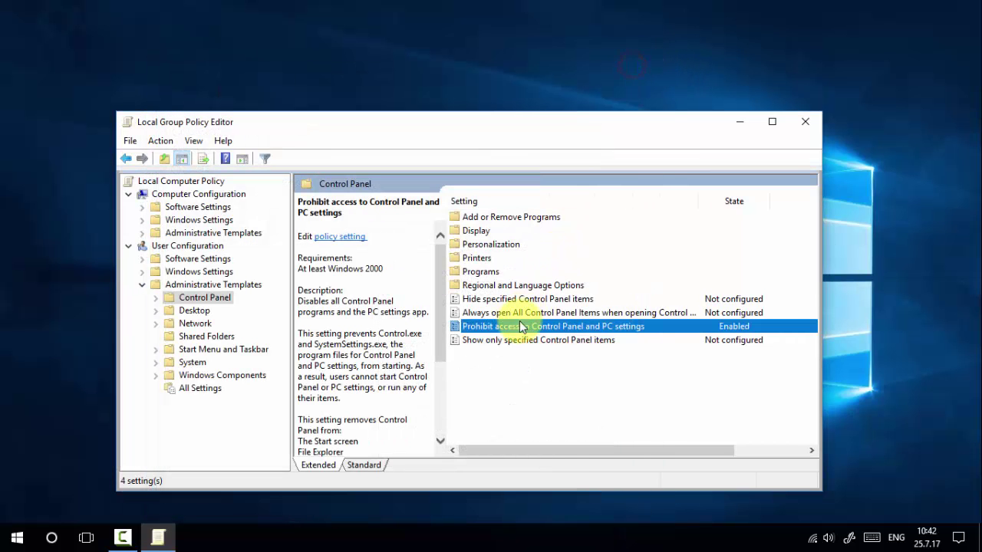
# Step: Revert 'Prohibit access to Control Panel and PC settings' to Not Configured and apply it
pyautogui.doubleClick(512, 329)
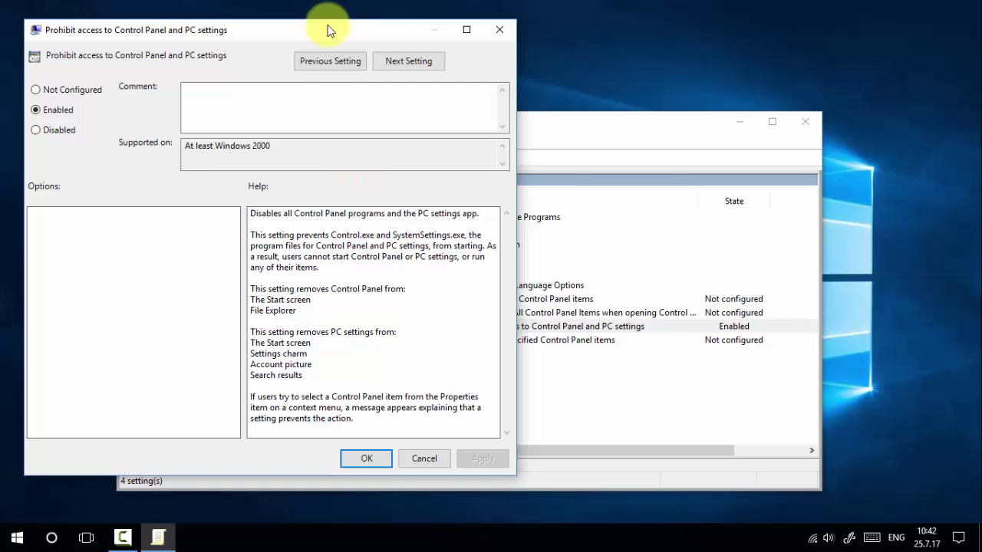
pyautogui.moveTo(322, 38); pyautogui.dragTo(466, 63)
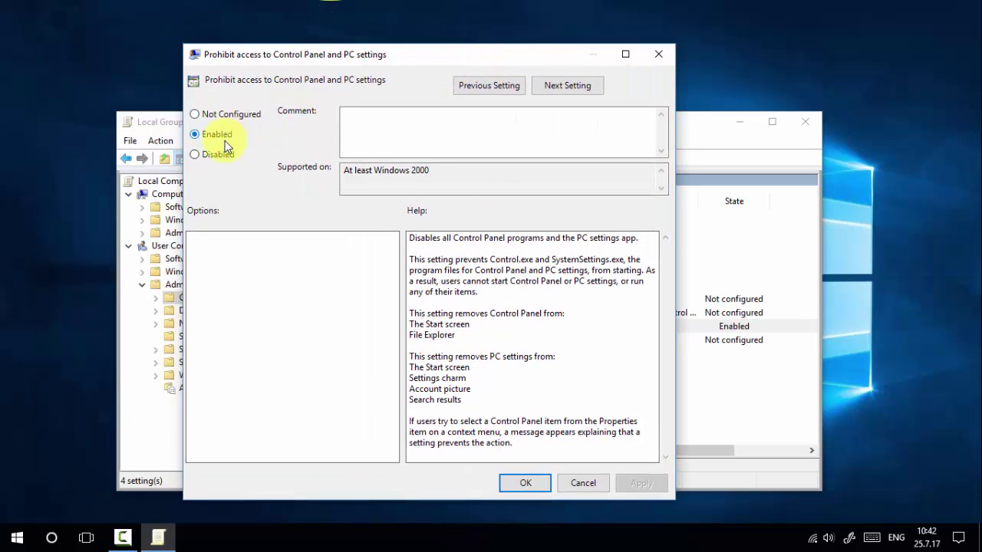
pyautogui.click(220, 113)
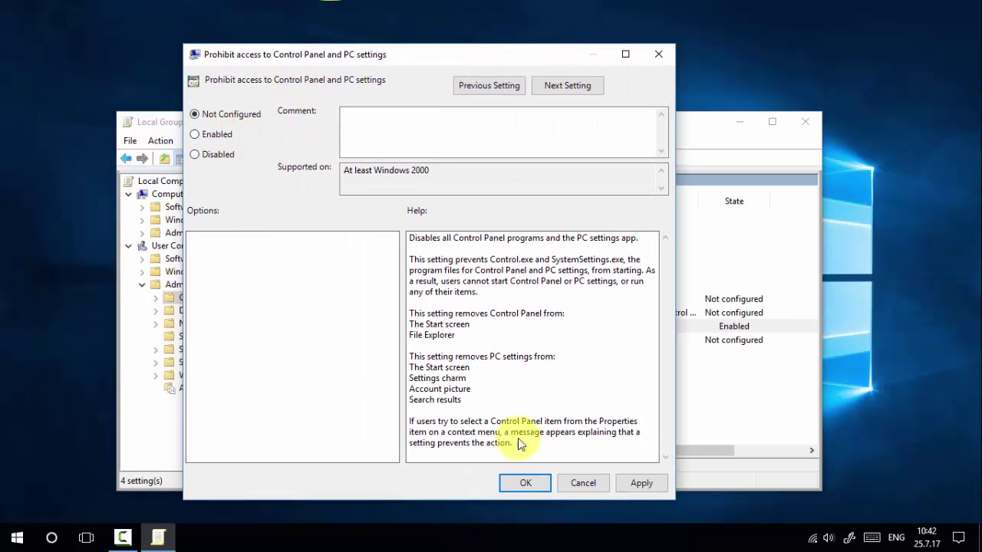
pyautogui.click(642, 483)
pyautogui.click(534, 483)
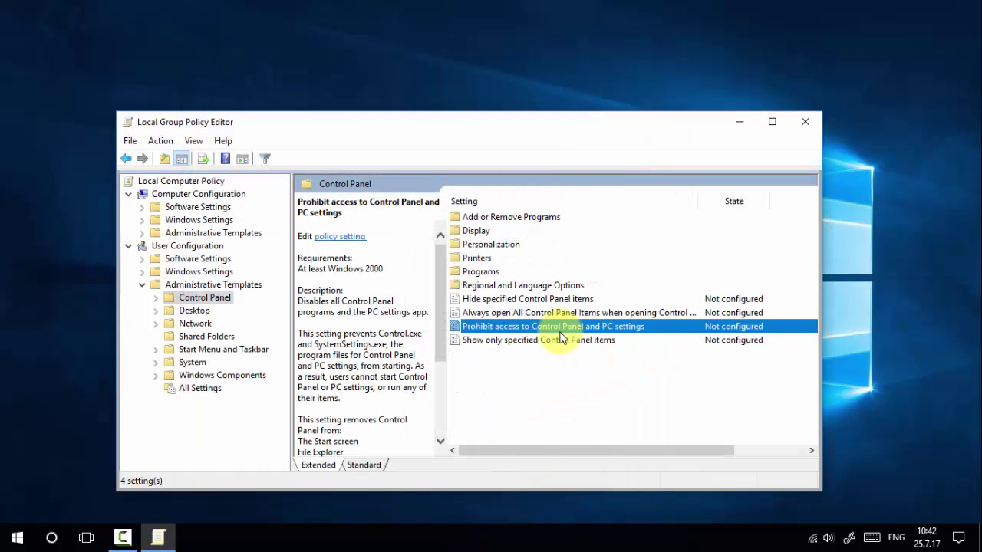
pyautogui.click(8, 544)
pyautogui.write('sett')
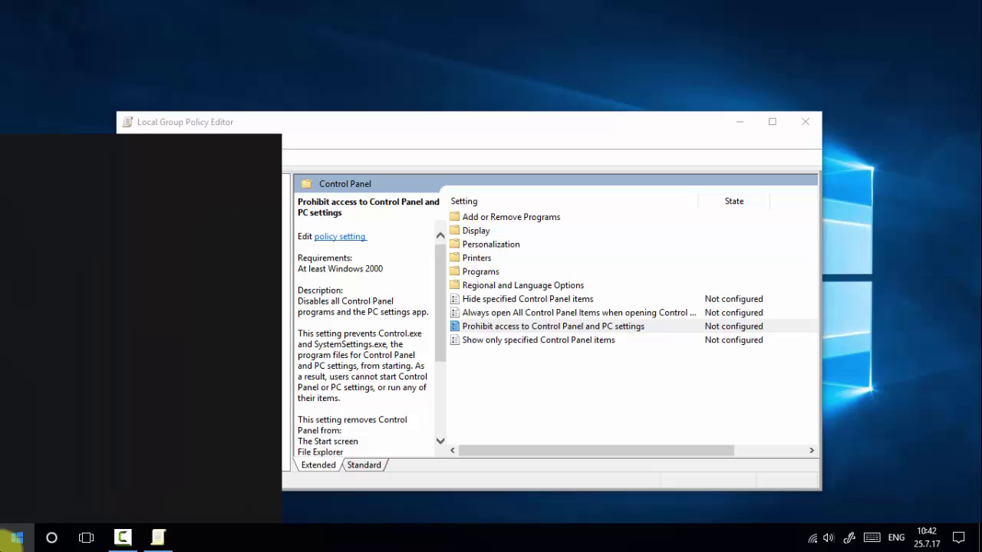
pyautogui.press('Return')
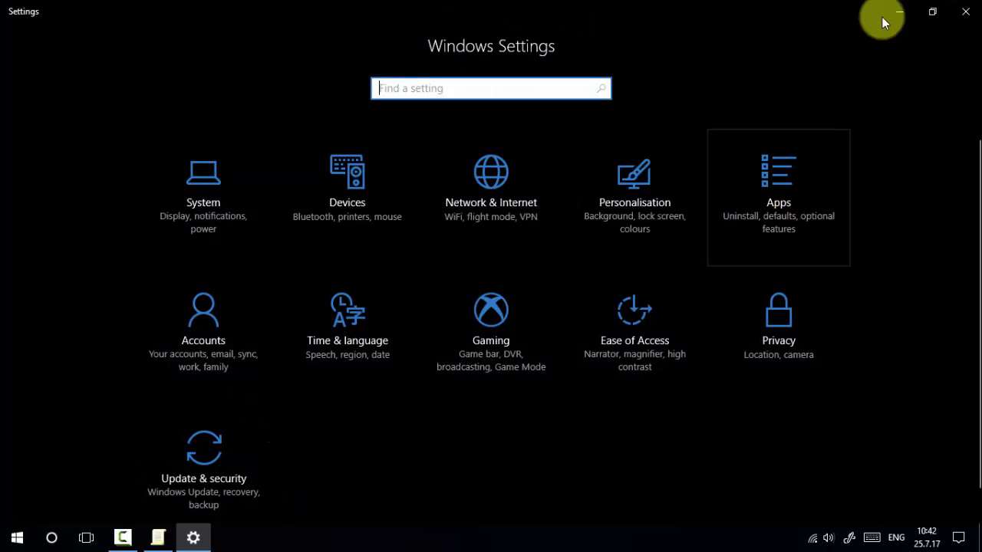
pyautogui.click(959, 13)
pyautogui.press('super')
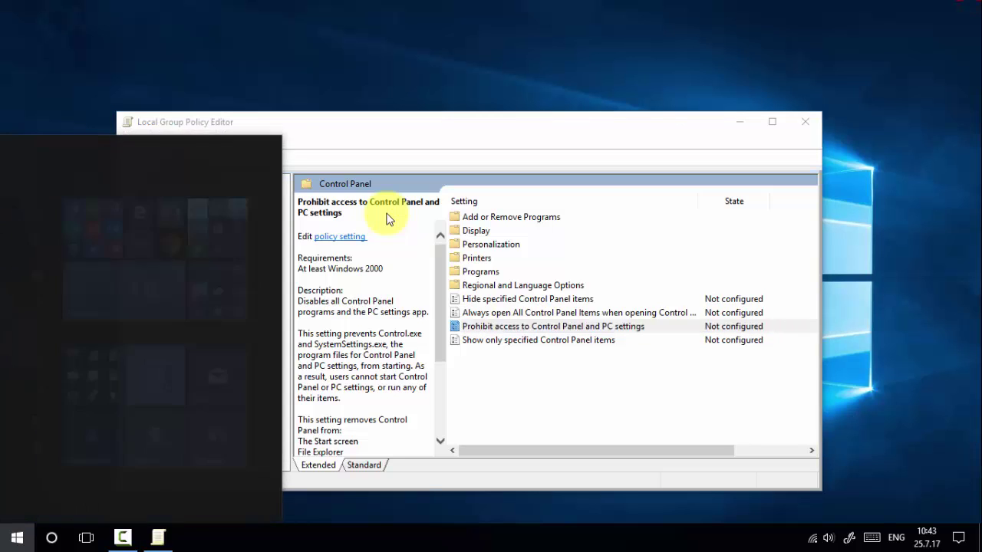
pyautogui.write('contr')
pyautogui.press('Return')
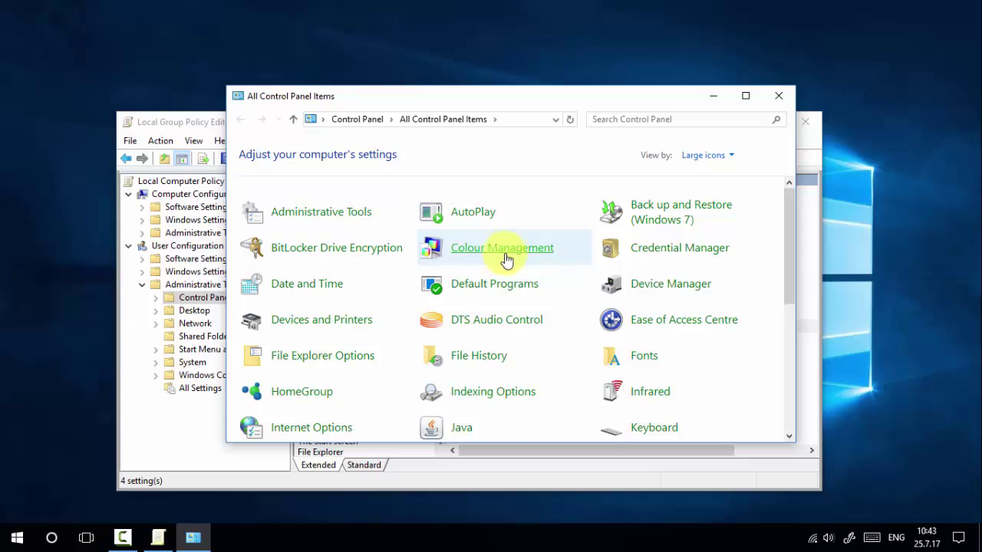
pyautogui.scroll(-2, 572, 353)
pyautogui.scroll(2, 564, 353)
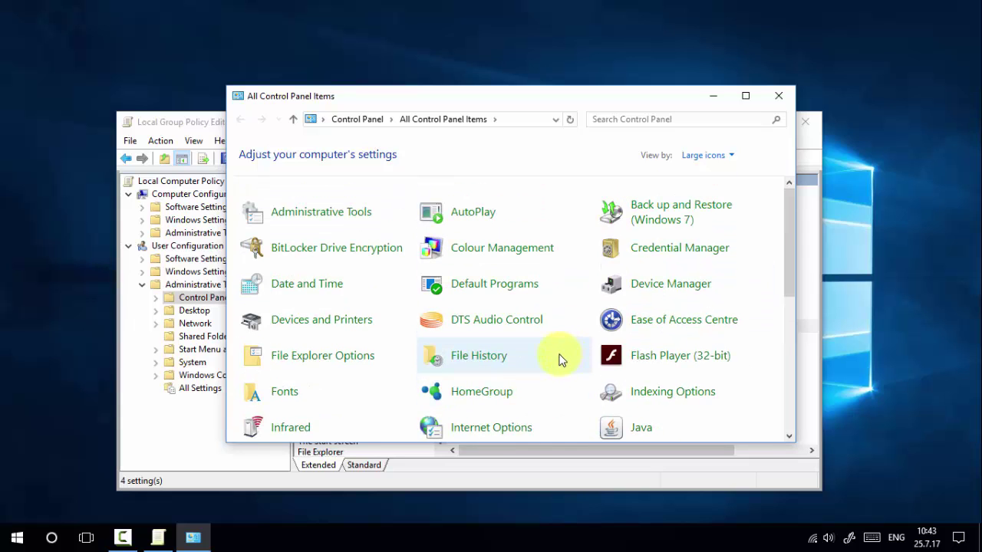
pyautogui.click(778, 95)
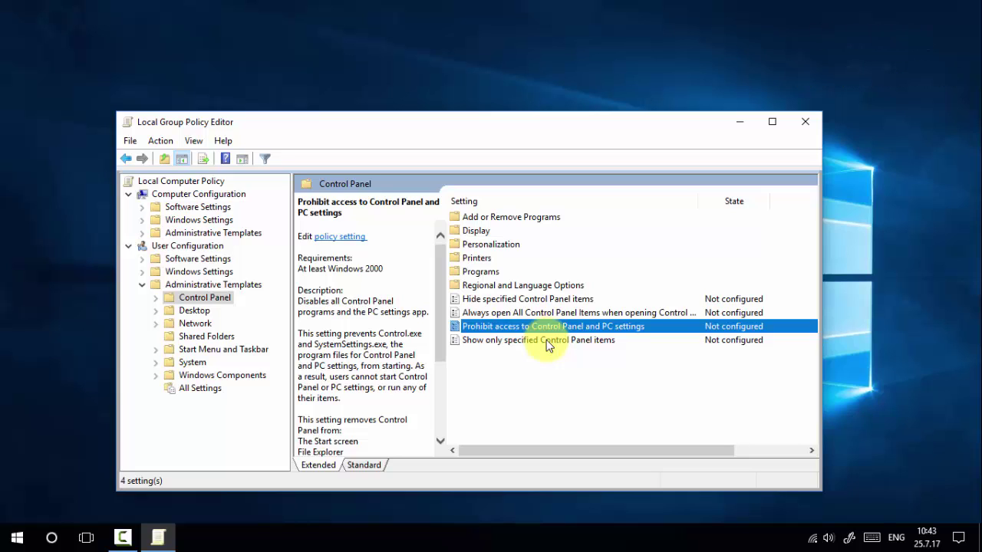
# Step: Close Local Group Policy Editor and run regedit from the Start search
pyautogui.click(807, 121)
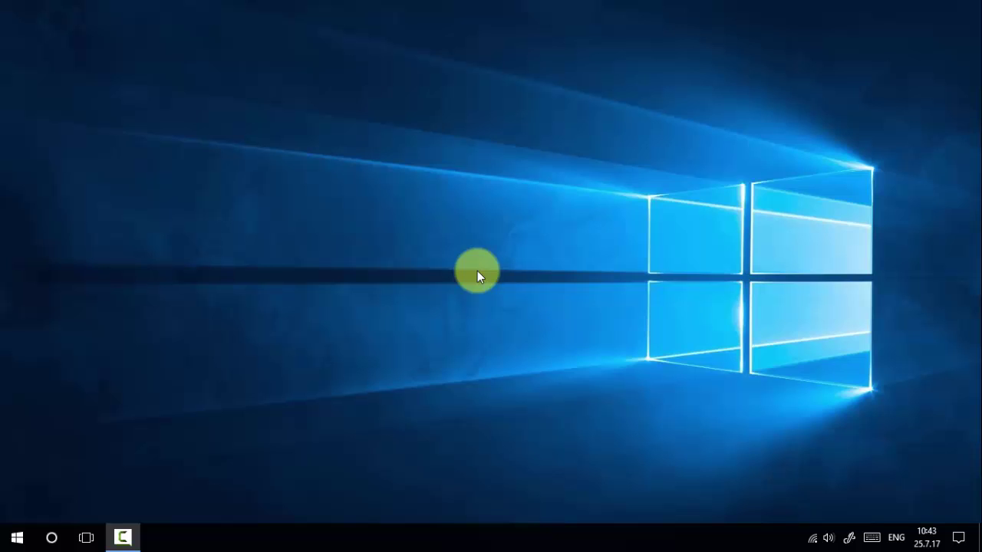
pyautogui.press('super')
pyautogui.write('regedit')
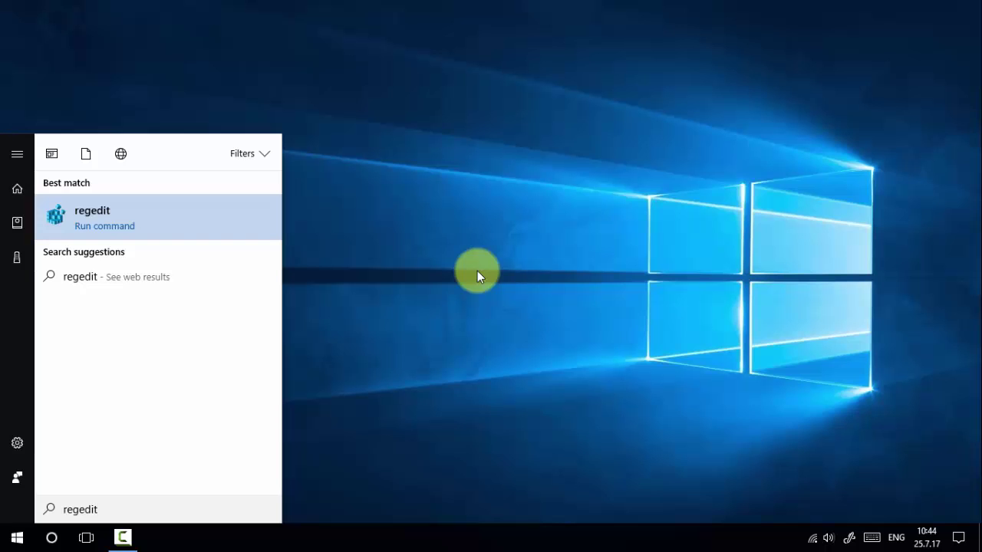
pyautogui.press('Return')
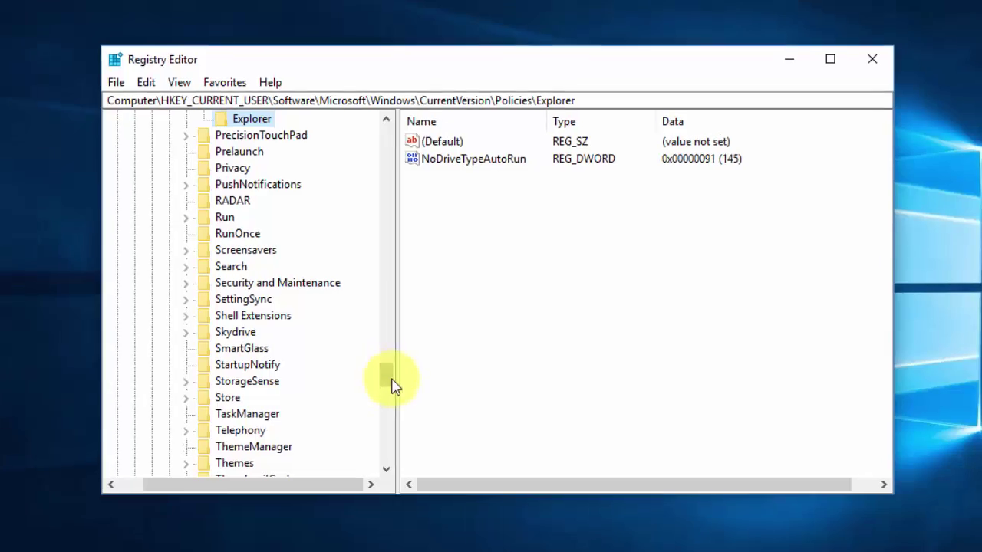
# Step: Collapse the Software and HKEY_CURRENT_USER keys so only the five root hives remain
pyautogui.moveTo(403, 349); pyautogui.dragTo(404, 174)
pyautogui.moveTo(378, 142); pyautogui.dragTo(376, 123)
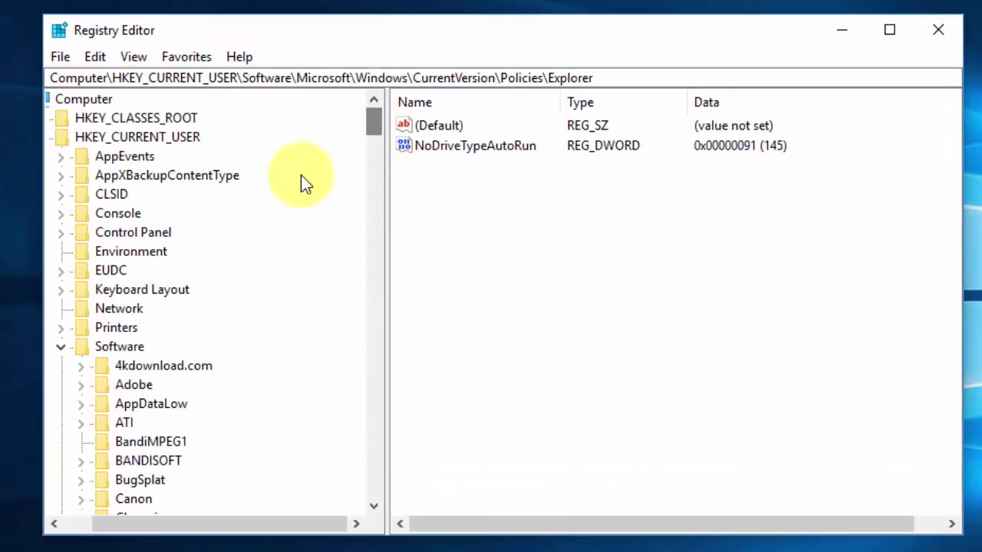
pyautogui.click(64, 347)
pyautogui.click(77, 138)
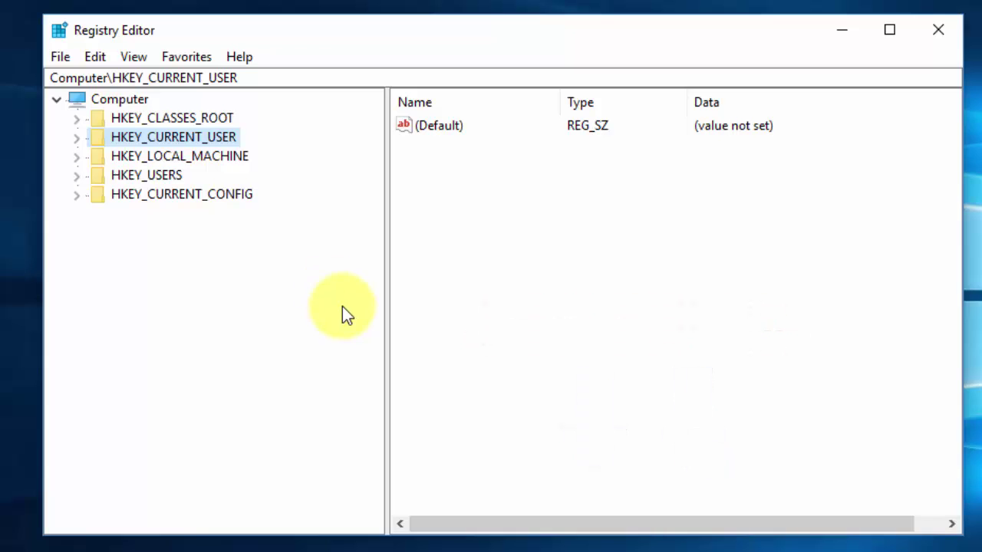
# Step: Expand HKEY_CURRENT_USER down through Software, Microsoft and Windows
pyautogui.click(77, 140)
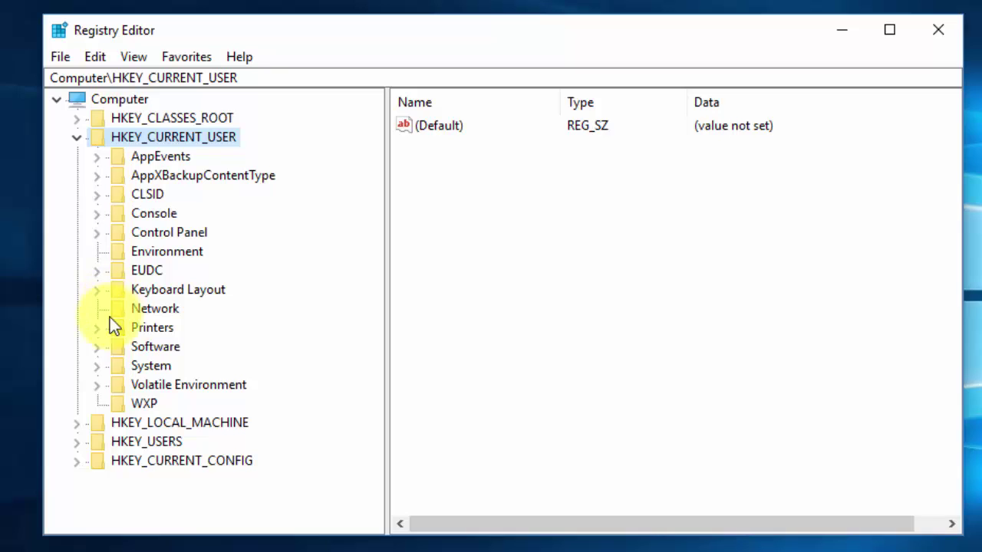
pyautogui.click(98, 349)
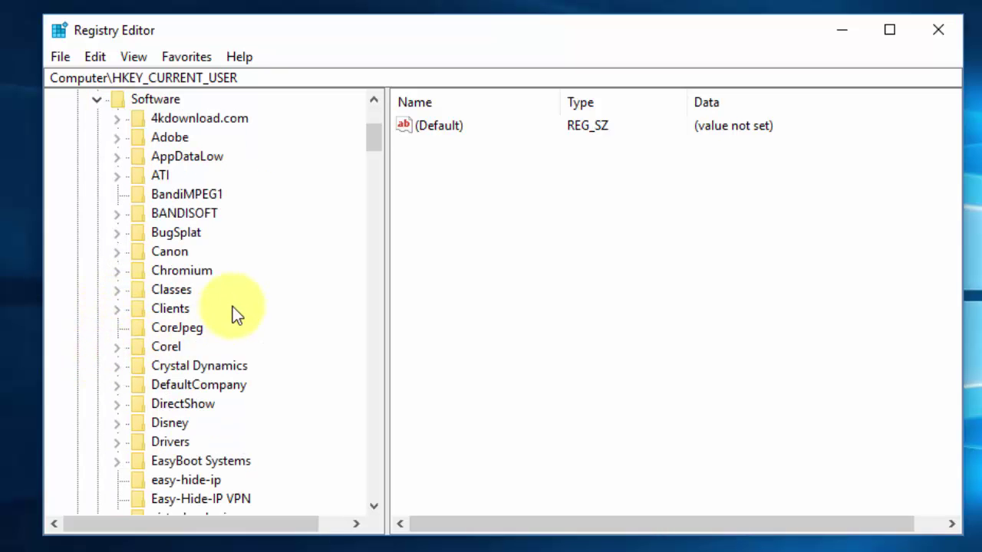
pyautogui.scroll(-9, 241, 285)
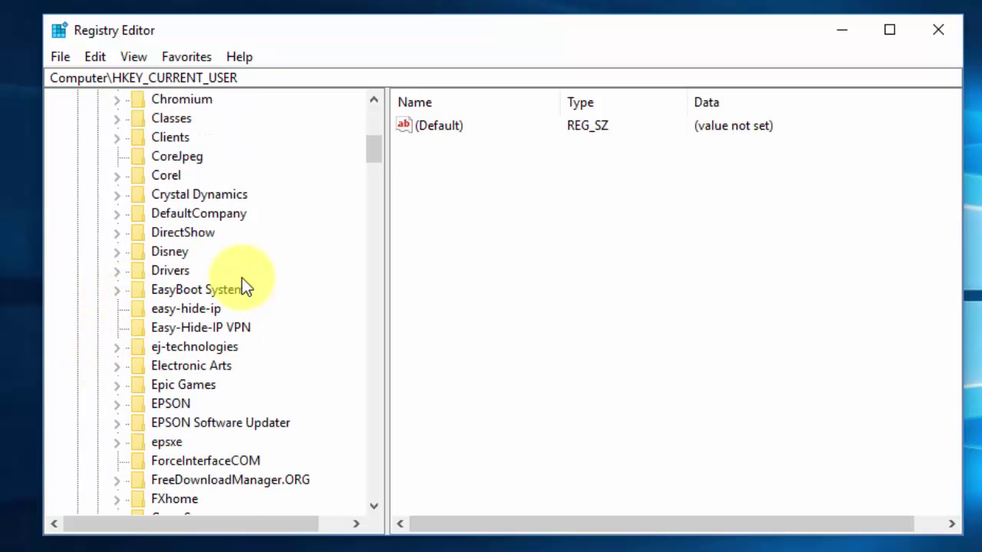
pyautogui.scroll(-2, 234, 288)
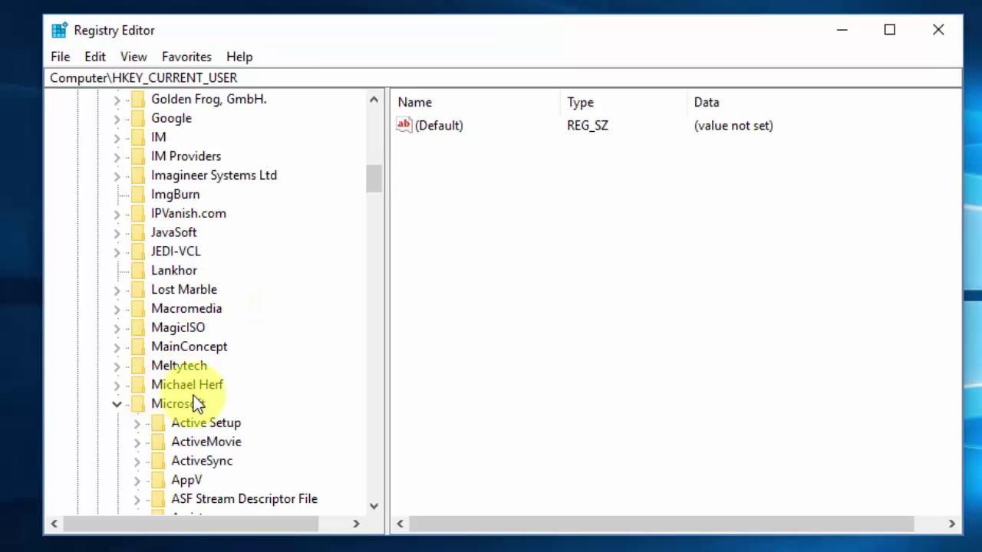
pyautogui.scroll(-2, 153, 360)
pyautogui.click(116, 290)
pyautogui.click(117, 290)
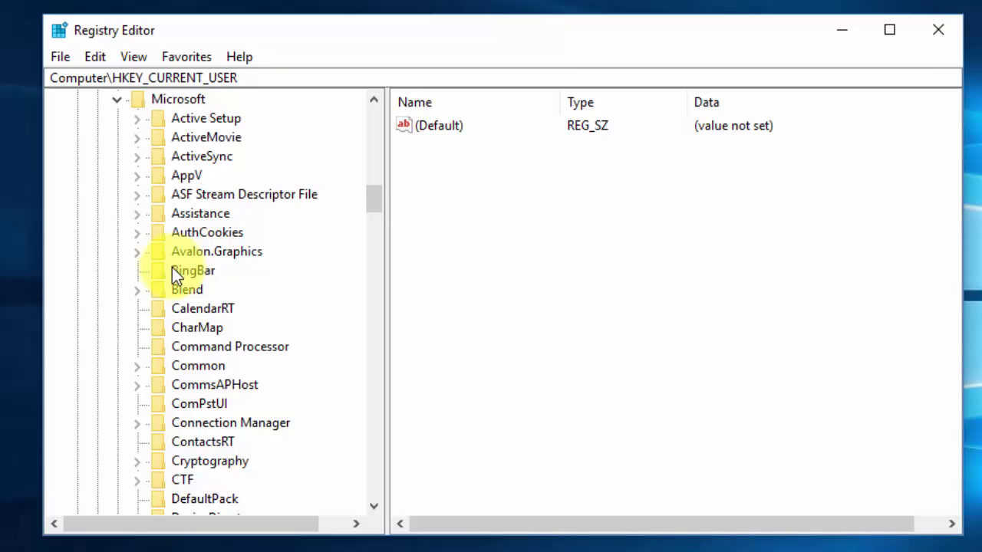
pyautogui.scroll(-10, 174, 285)
pyautogui.scroll(-20, 174, 285)
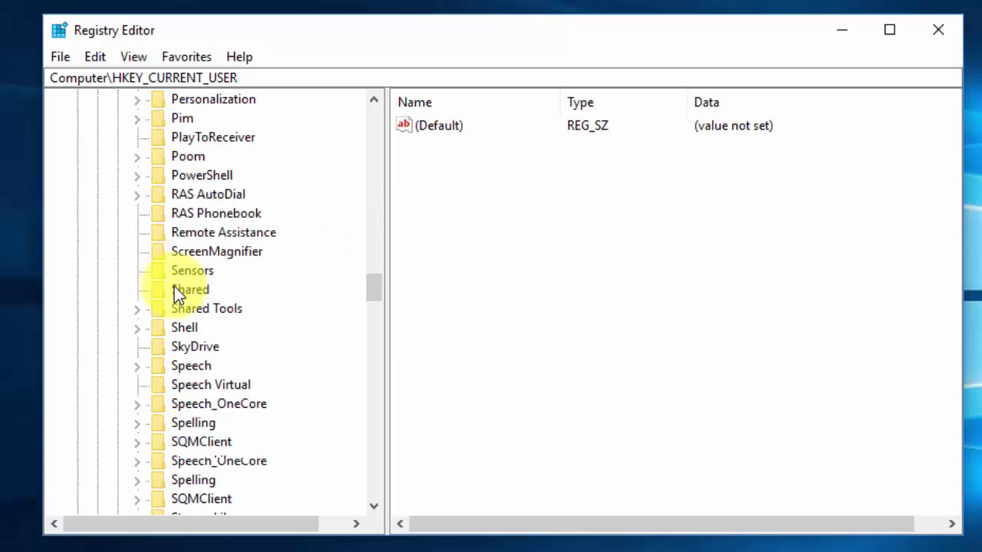
pyautogui.click(141, 234)
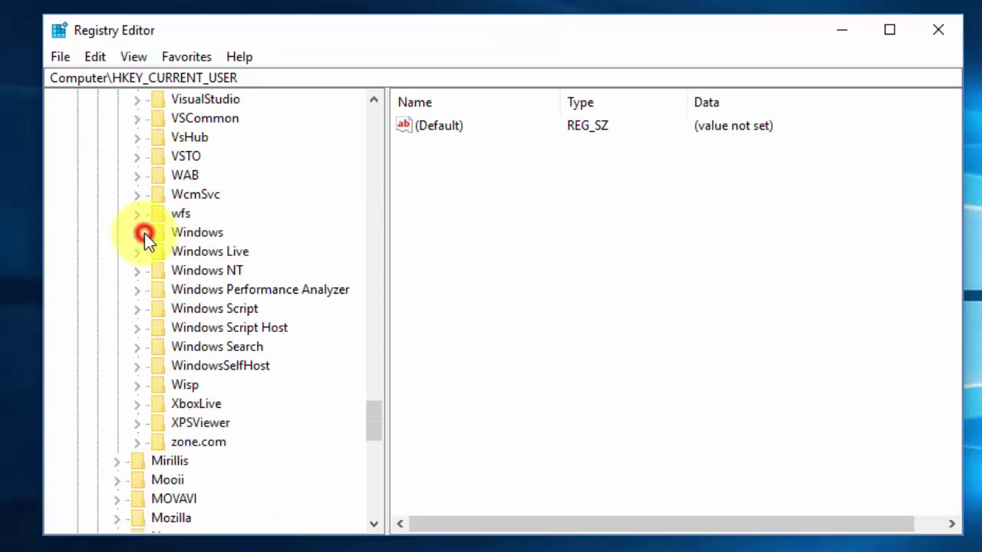
pyautogui.click(142, 233)
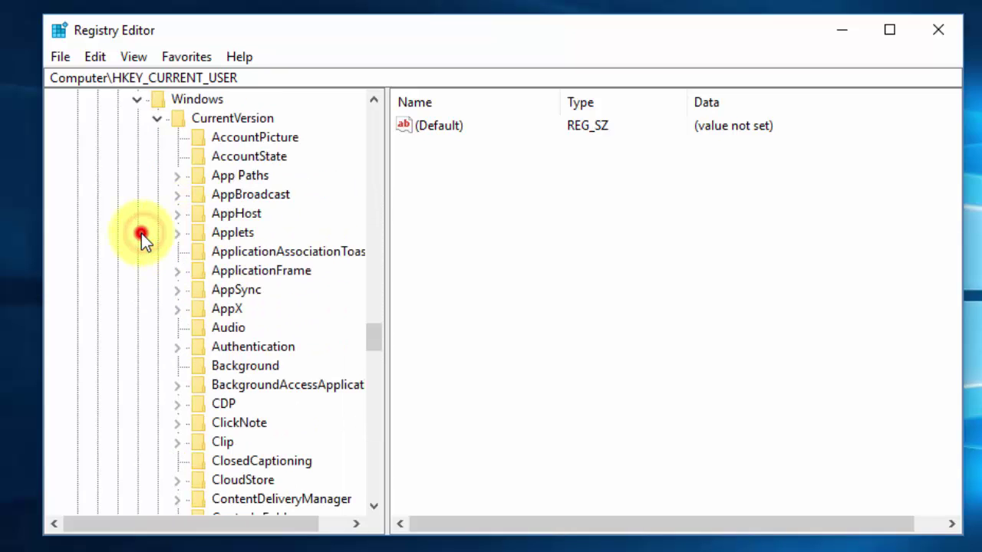
# Step: Expand CurrentVersion and Policies, then select the Explorer key to view its values
pyautogui.click(201, 119)
pyautogui.click(158, 121)
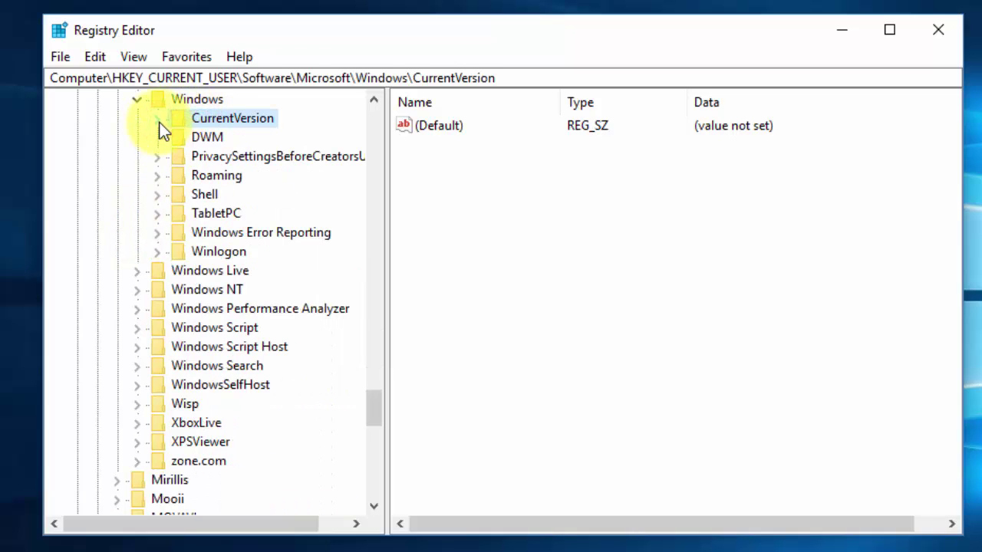
pyautogui.click(159, 121)
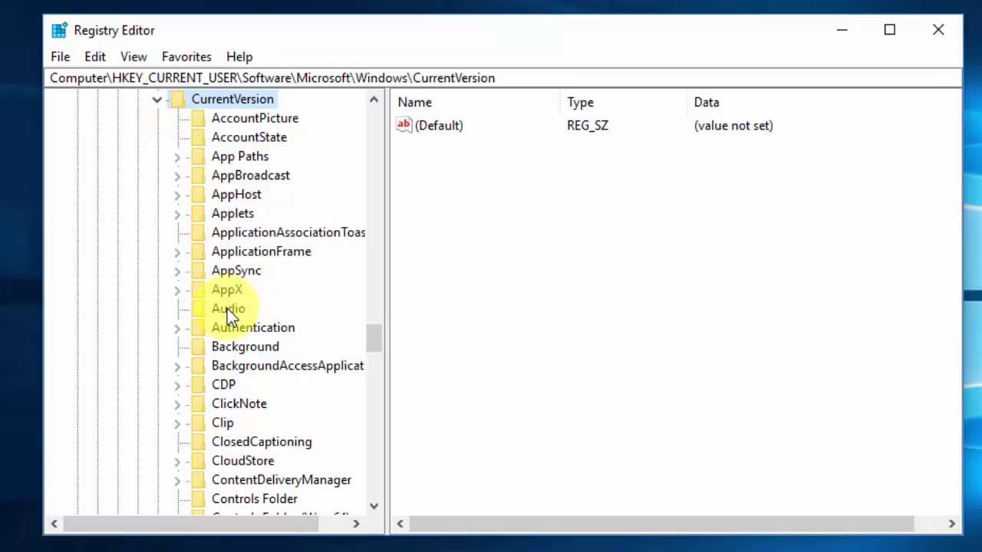
pyautogui.scroll(-11, 230, 322)
pyautogui.scroll(-2, 230, 321)
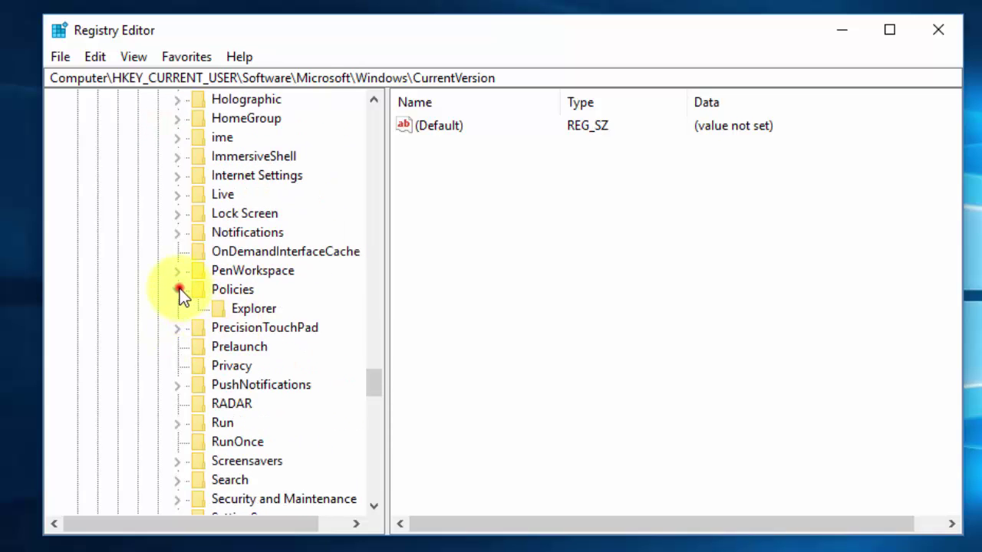
pyautogui.click(179, 290)
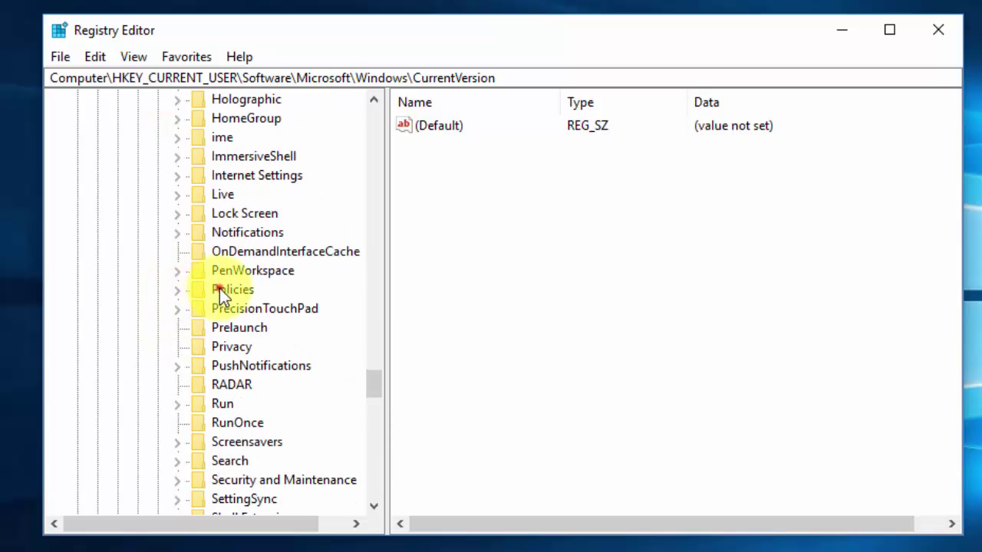
pyautogui.click(218, 288)
pyautogui.click(177, 291)
pyautogui.click(252, 310)
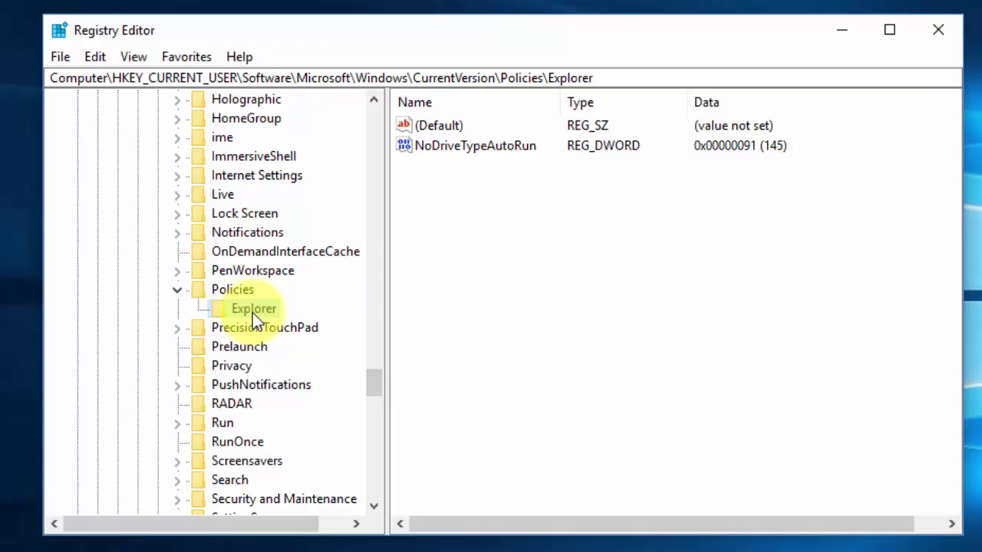
# Step: Create a new DWORD (32-bit) value in Explorer's value list and name it NoControlPanel
pyautogui.click(585, 277)
pyautogui.rightClick(516, 218)
pyautogui.moveTo(549, 233)
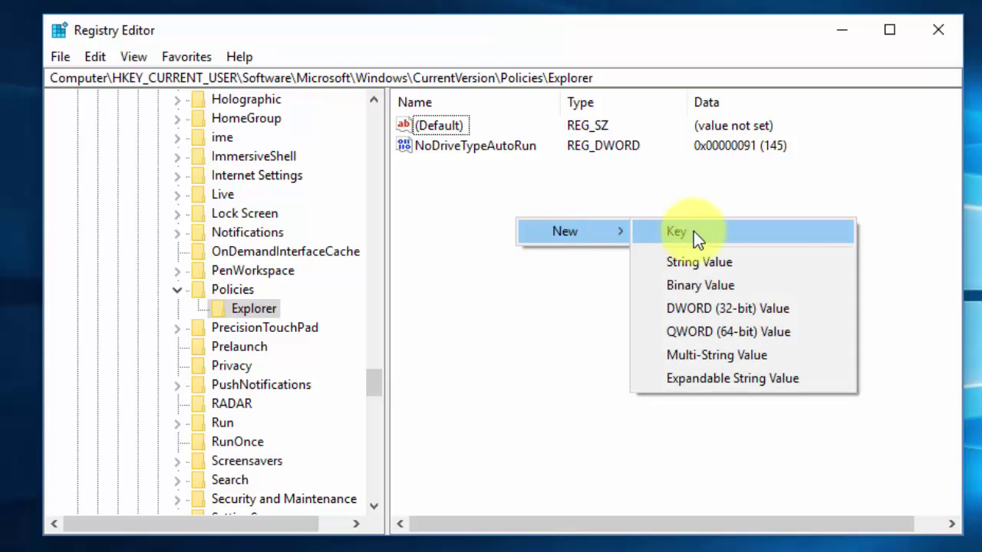
pyautogui.click(702, 310)
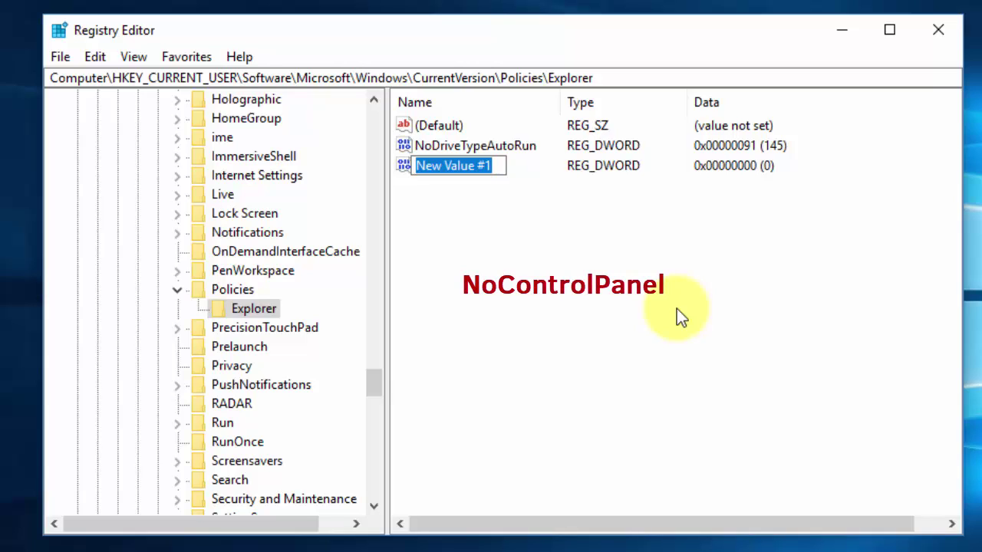
pyautogui.write('N')
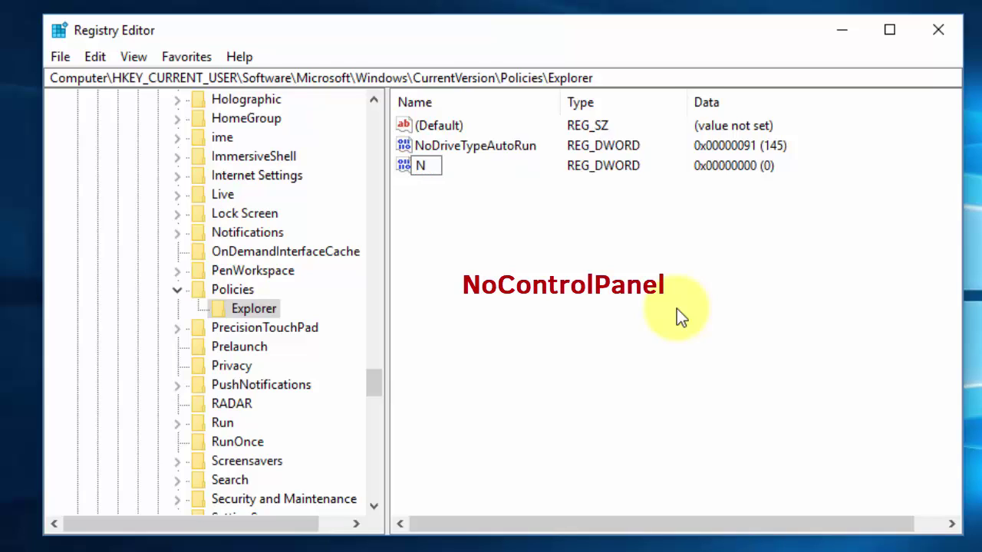
pyautogui.write('oControlPane')
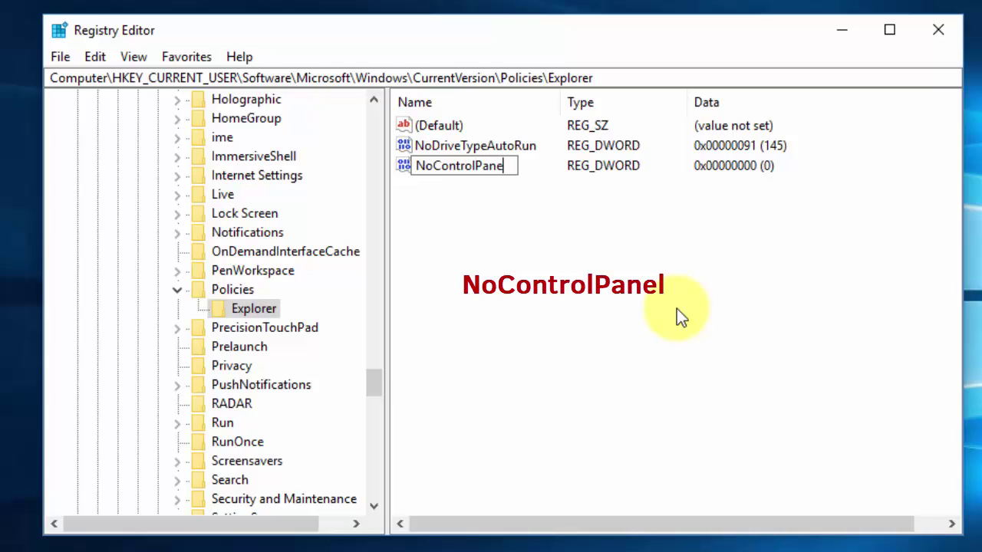
pyautogui.write('l')
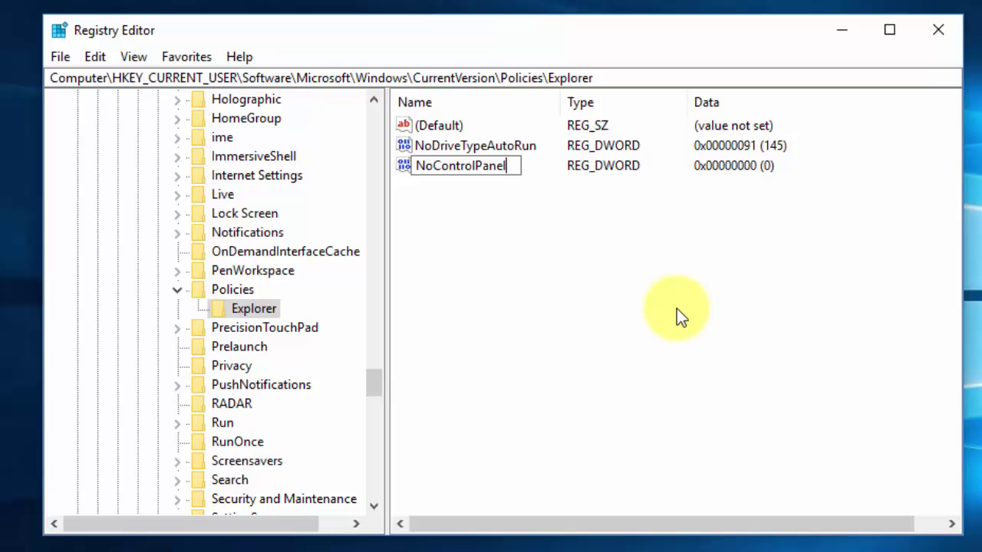
pyautogui.press('Return')
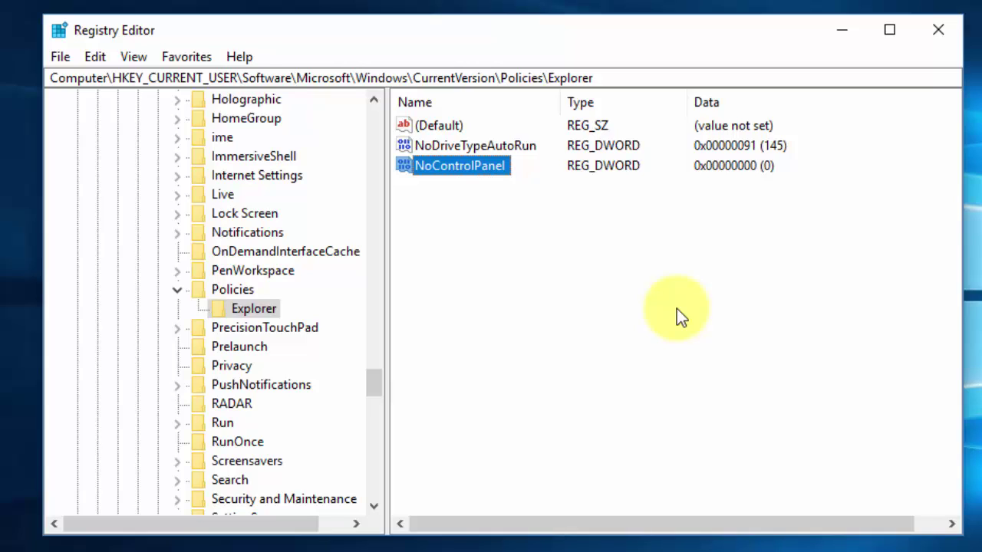
# Step: Change NoControlPanel's value data from 0 to 1
pyautogui.click(453, 168)
pyautogui.doubleClick(453, 168)
pyautogui.moveTo(301, 125); pyautogui.dragTo(487, 136)
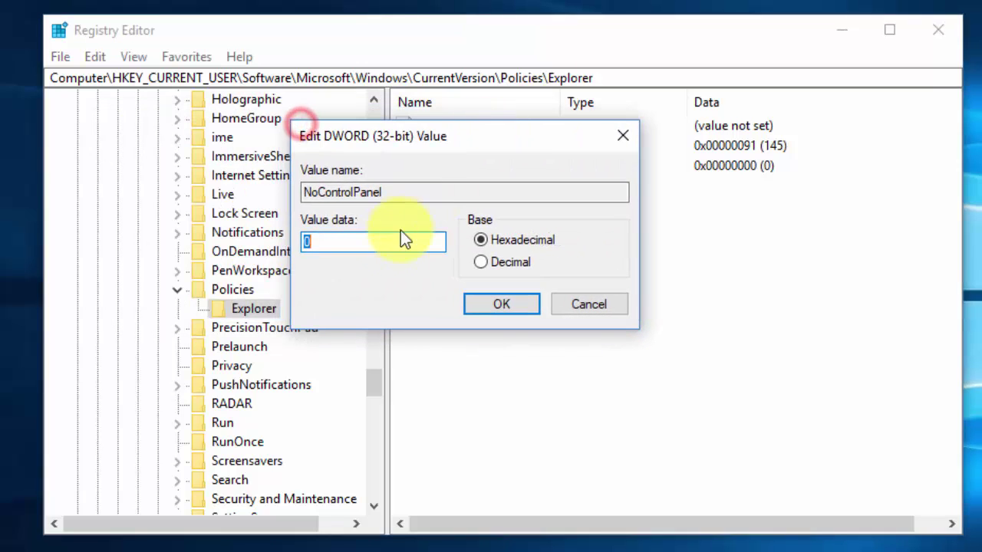
pyautogui.write('1')
pyautogui.press('Return')
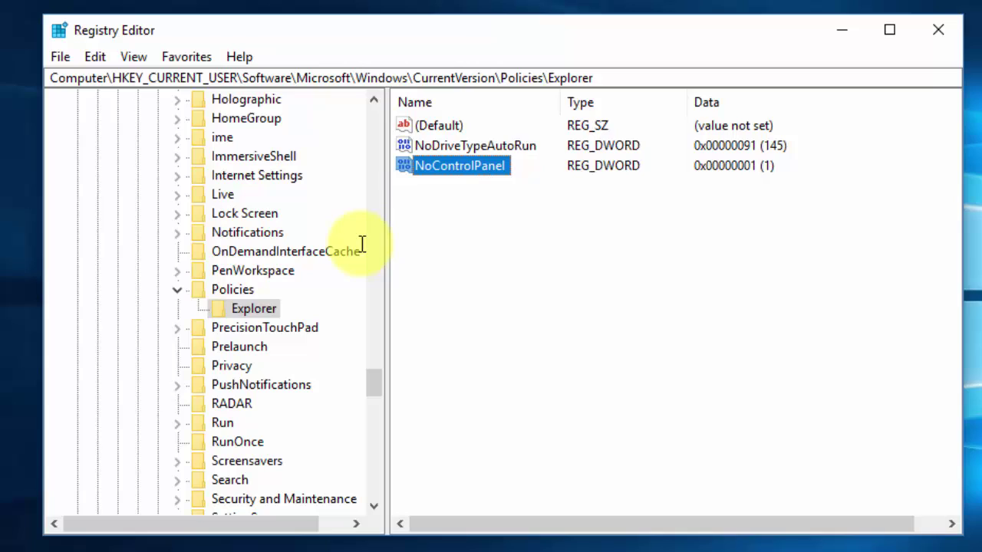
pyautogui.click(532, 310)
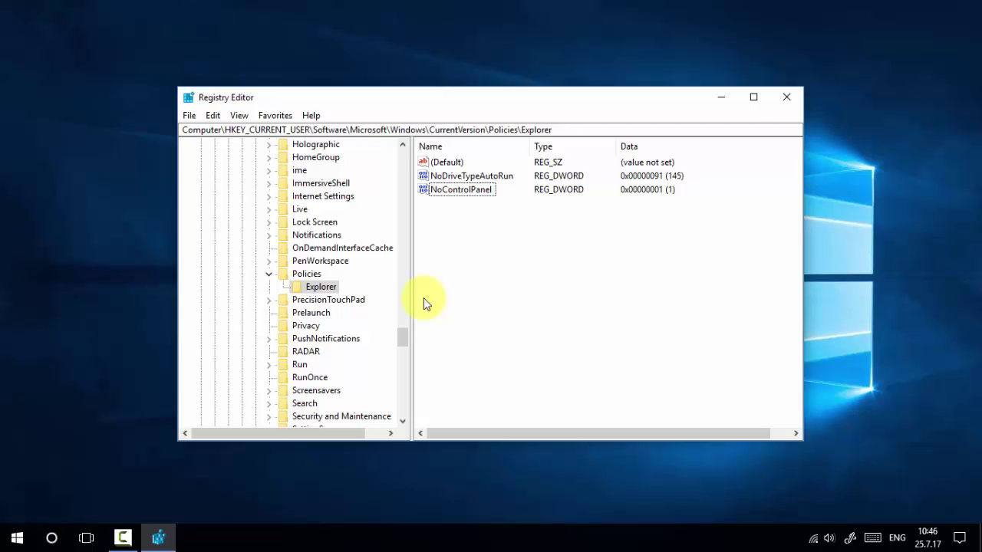
# Step: Reset NoControlPanel's value data to 0
pyautogui.doubleClick(459, 191)
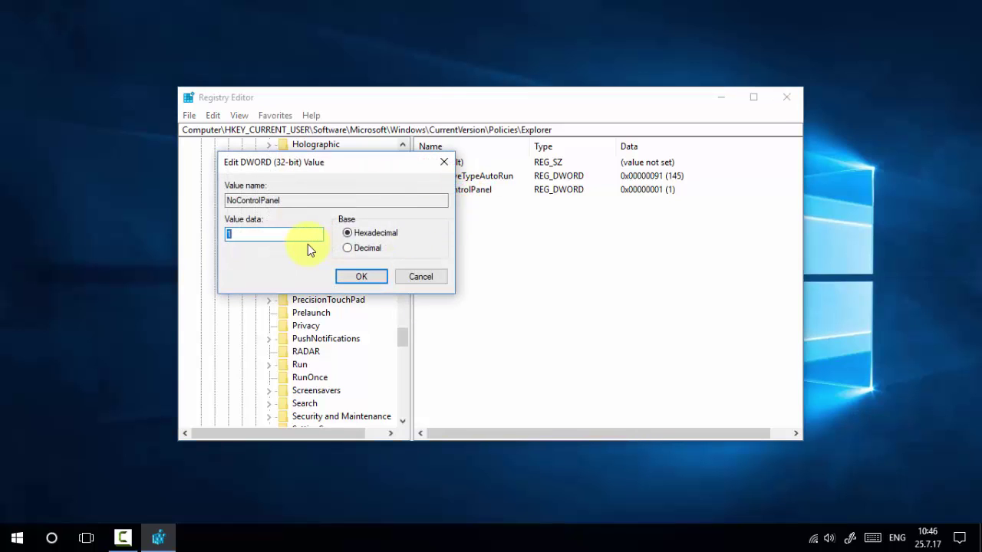
pyautogui.write('0')
pyautogui.click(361, 278)
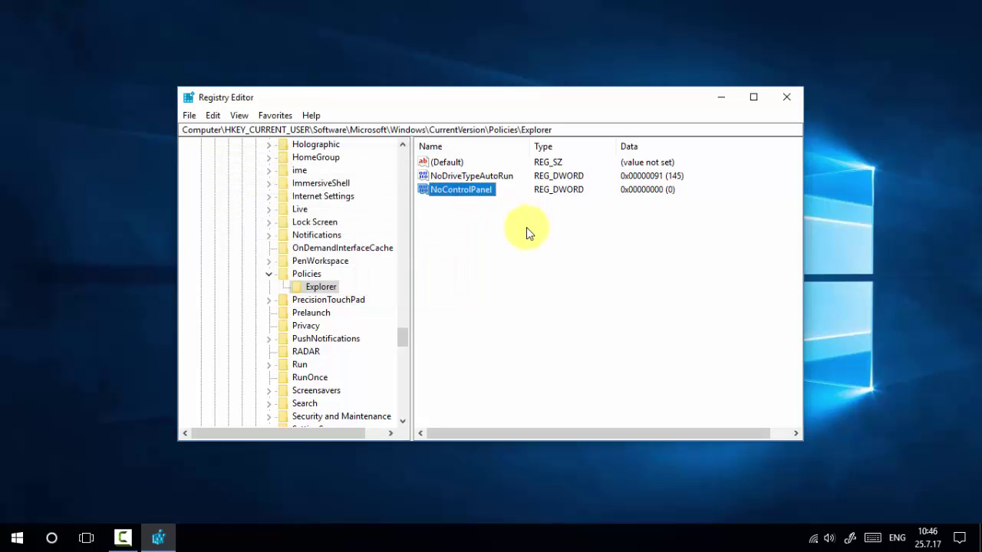
# Step: Delete the NoControlPanel value, confirming the deletion, and close Registry Editor
pyautogui.rightClick(439, 195)
pyautogui.click(452, 242)
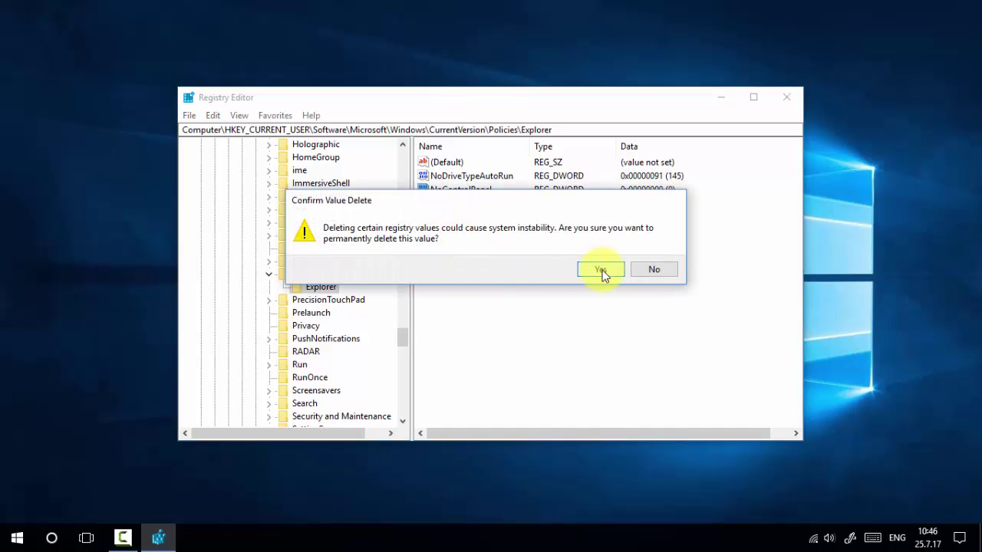
pyautogui.click(601, 271)
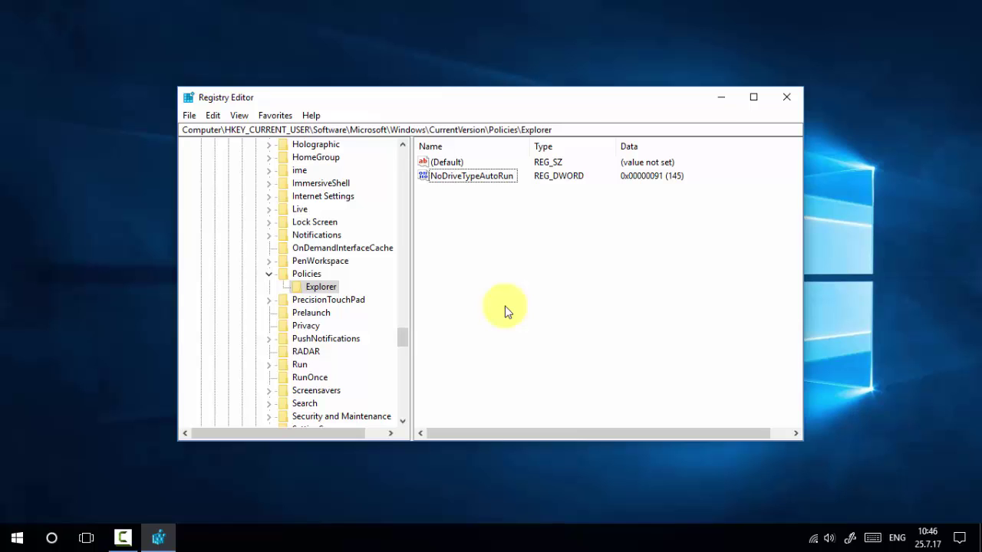
pyautogui.click(786, 96)
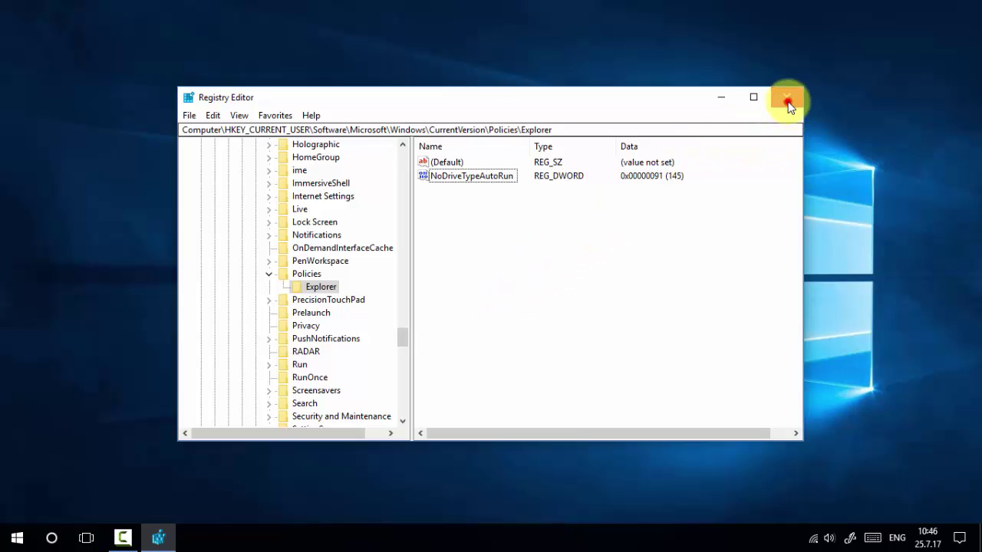